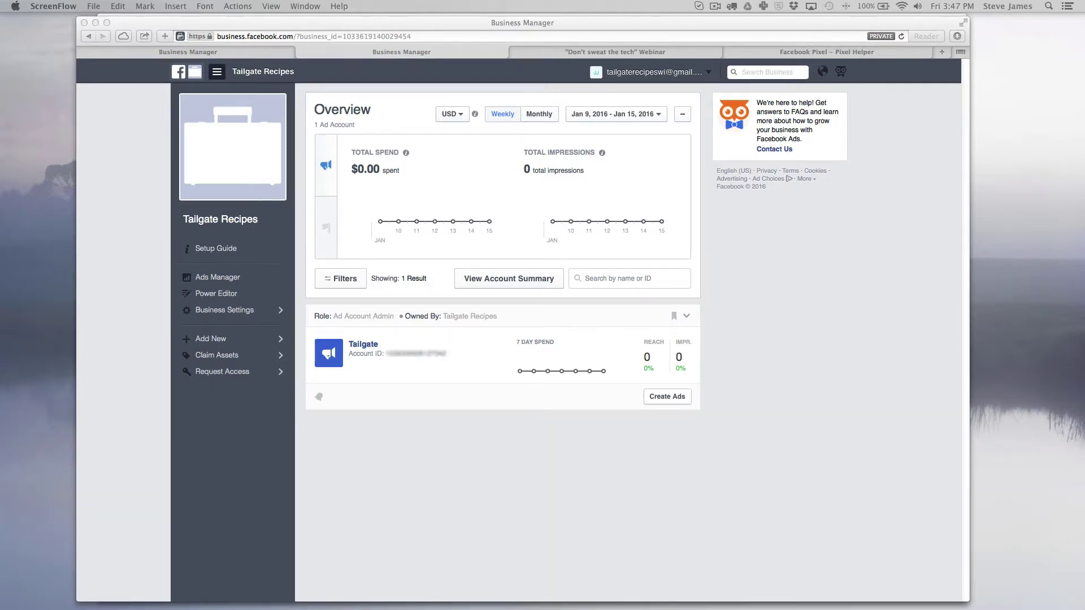
# - Open the Facebook Pixel page from Tools for the Tailgate ad account
pyautogui.click(129, 255)
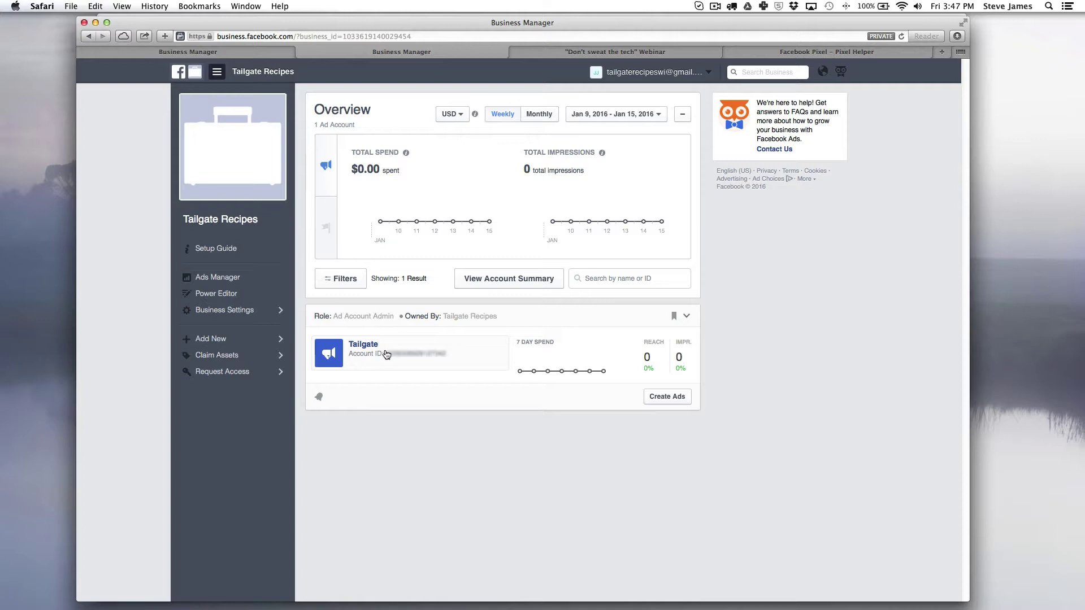
pyautogui.click(388, 360)
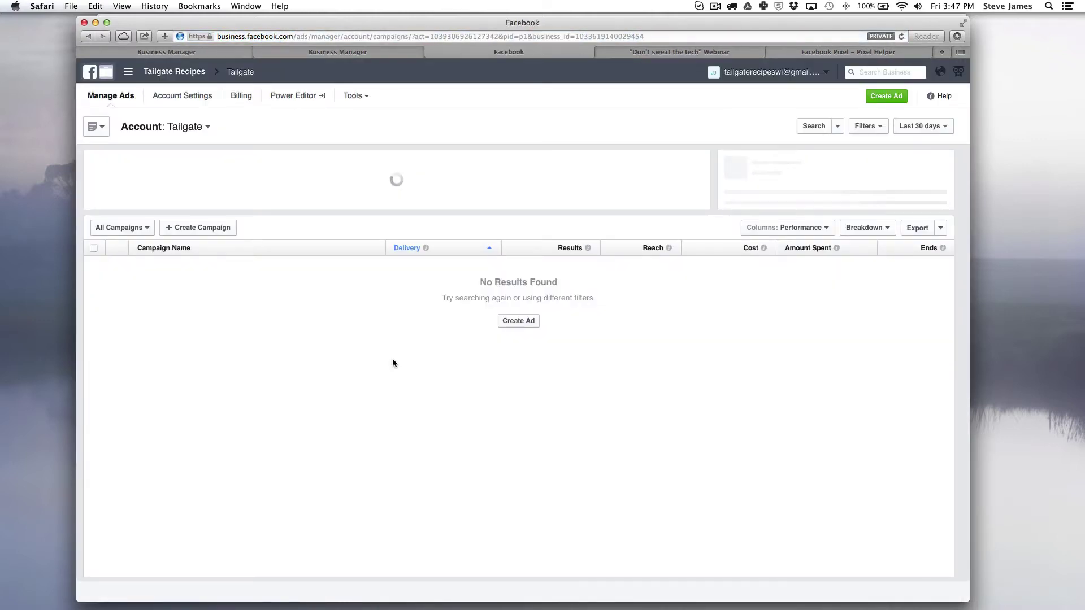
pyautogui.click(355, 96)
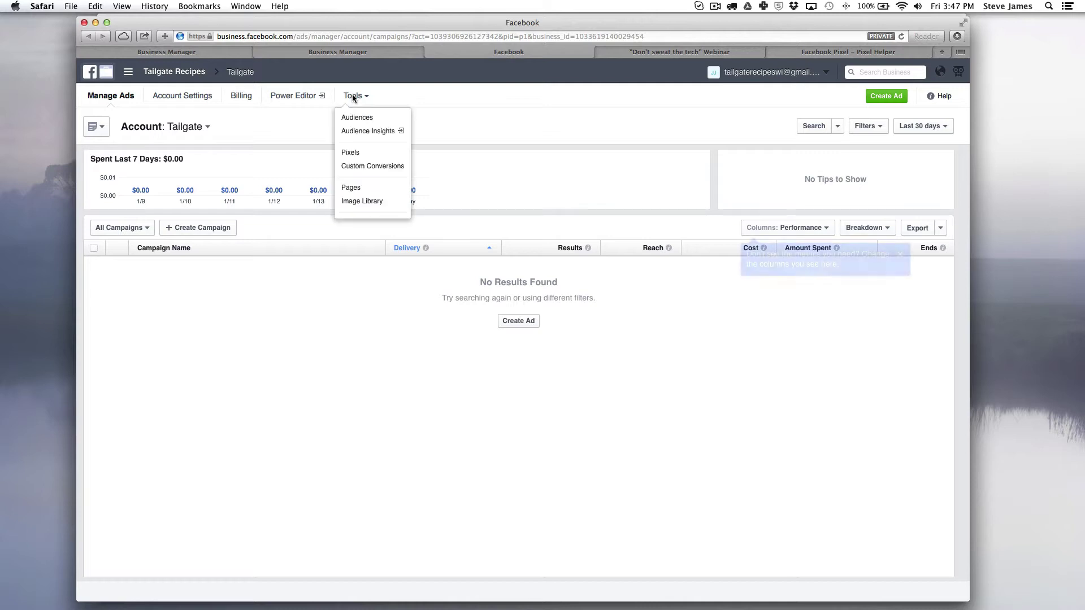
pyautogui.click(359, 154)
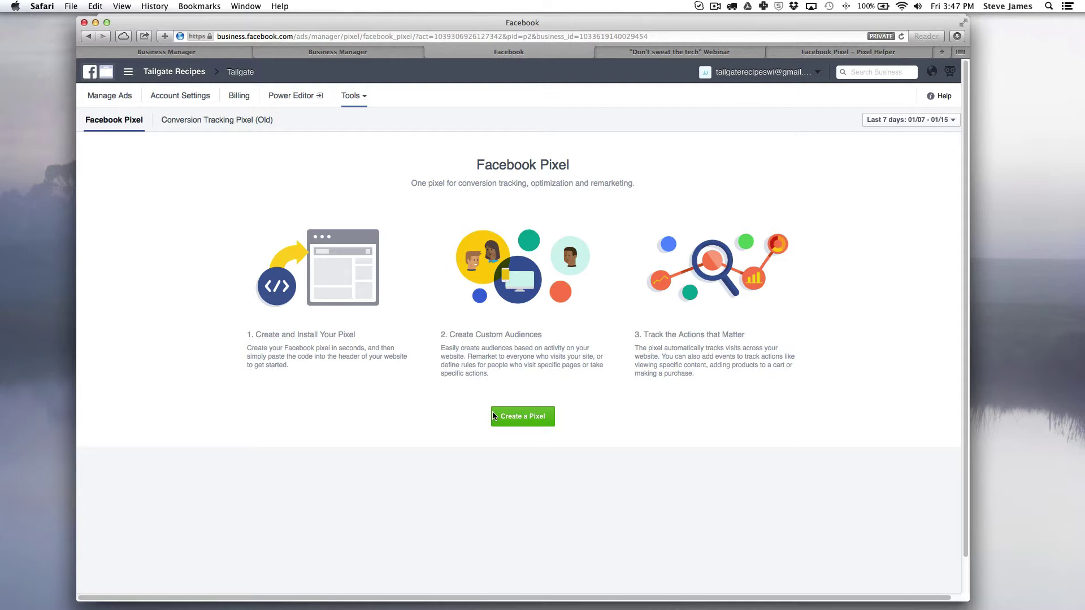
pyautogui.click(523, 418)
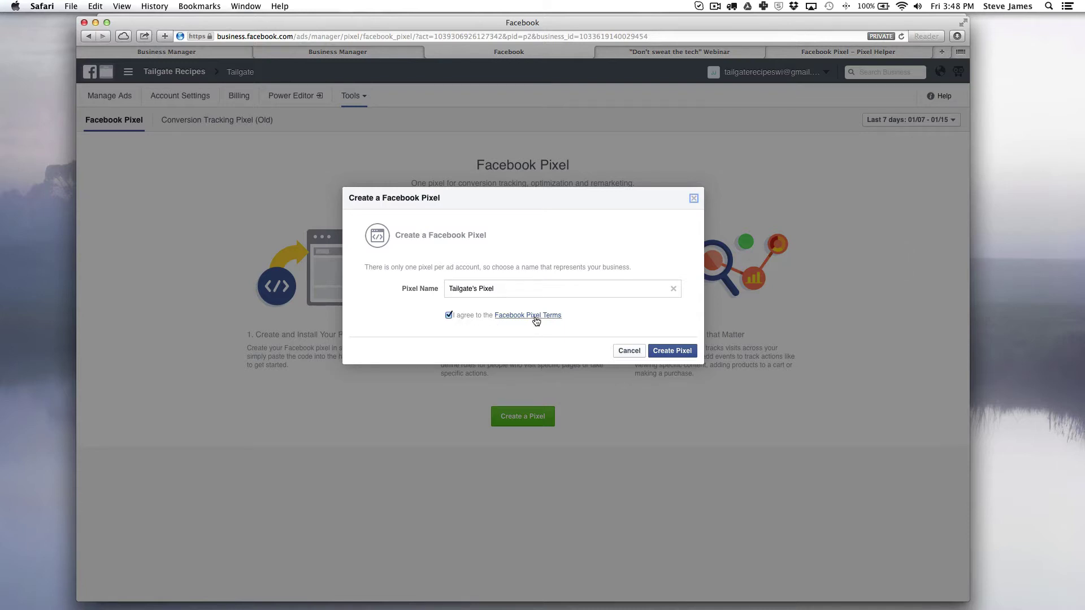
pyautogui.click(679, 353)
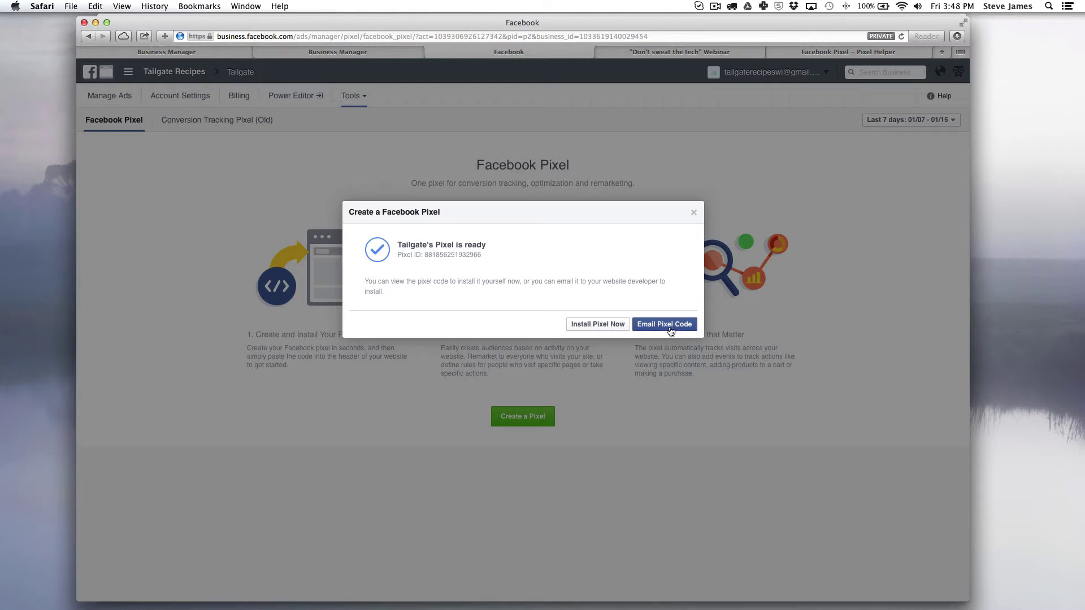
# - Select and copy the entire pixel installation code, then continue to Next Steps
pyautogui.click(610, 332)
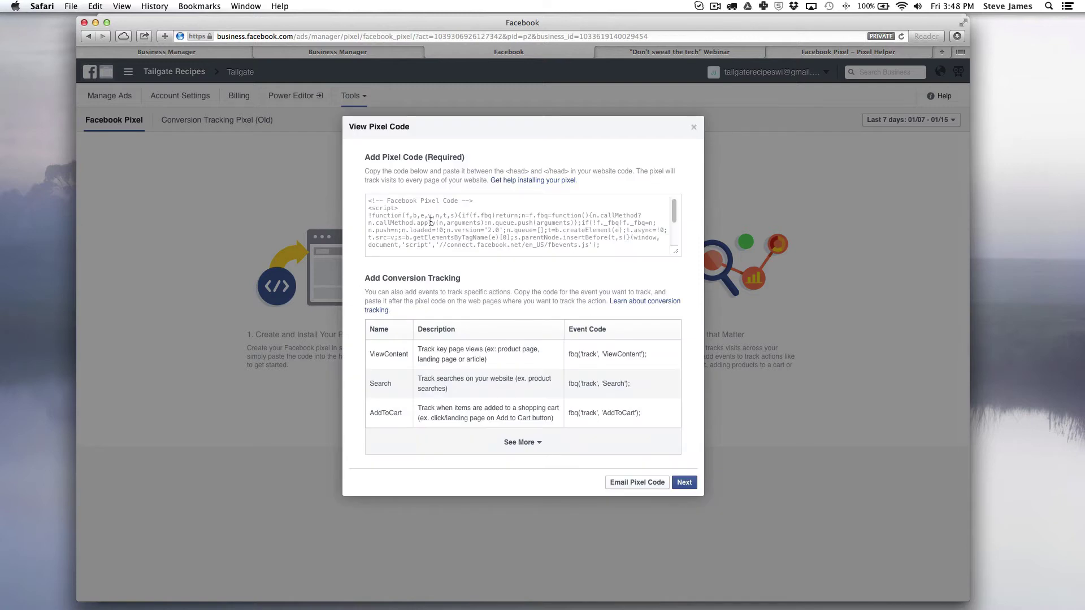
pyautogui.click(414, 216)
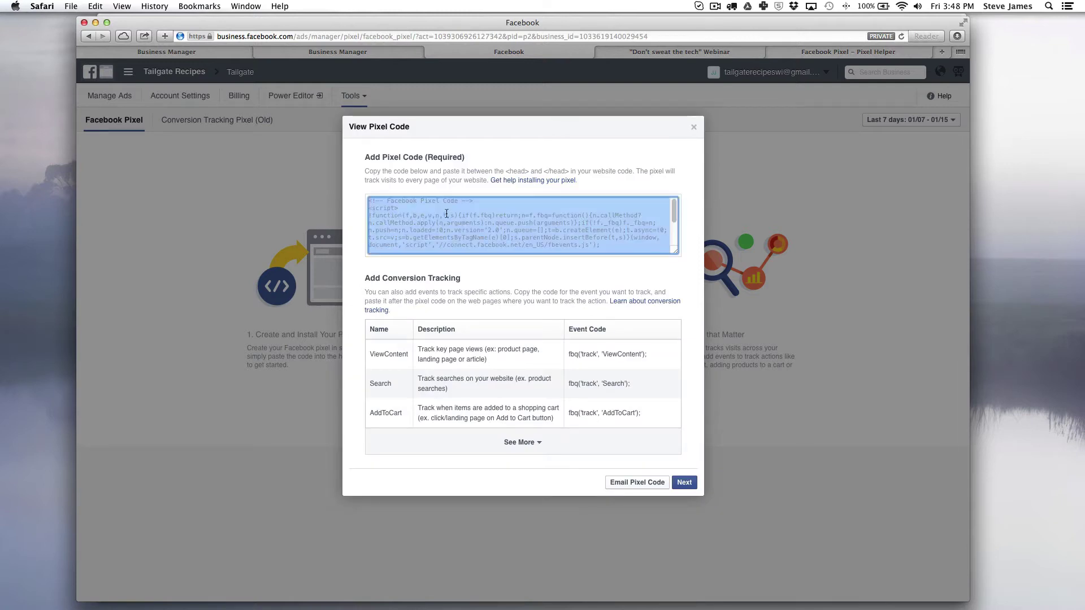
pyautogui.click(380, 202)
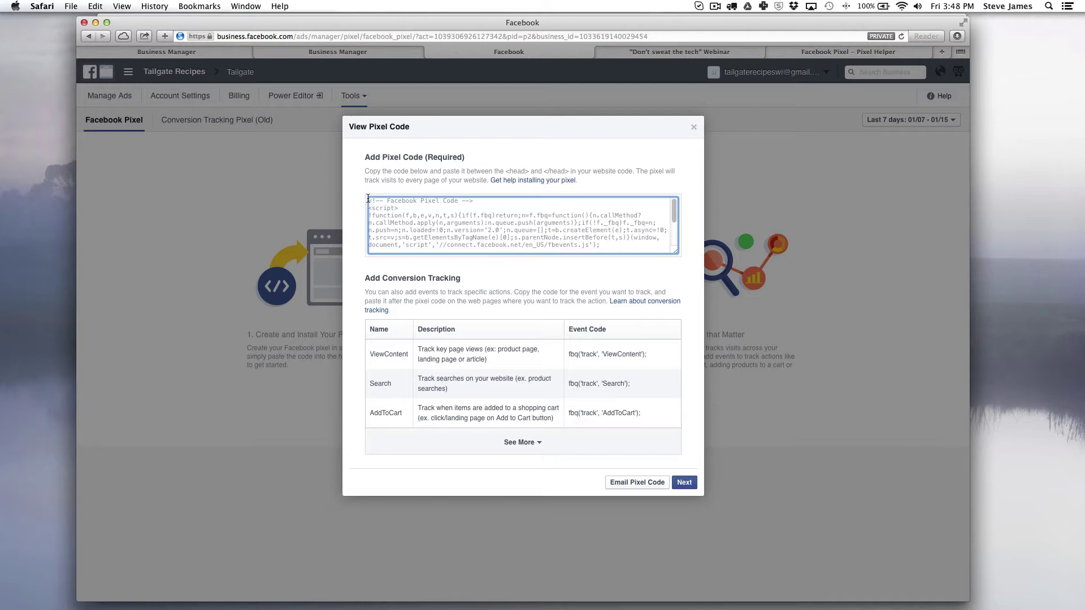
pyautogui.moveTo(368, 199); pyautogui.dragTo(642, 271)
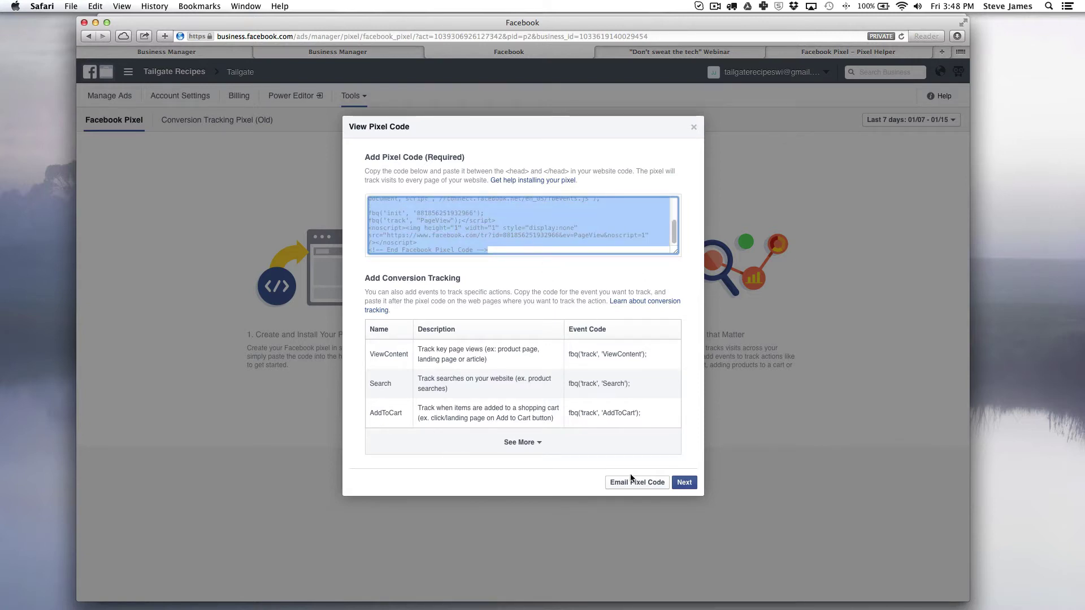
pyautogui.click(684, 482)
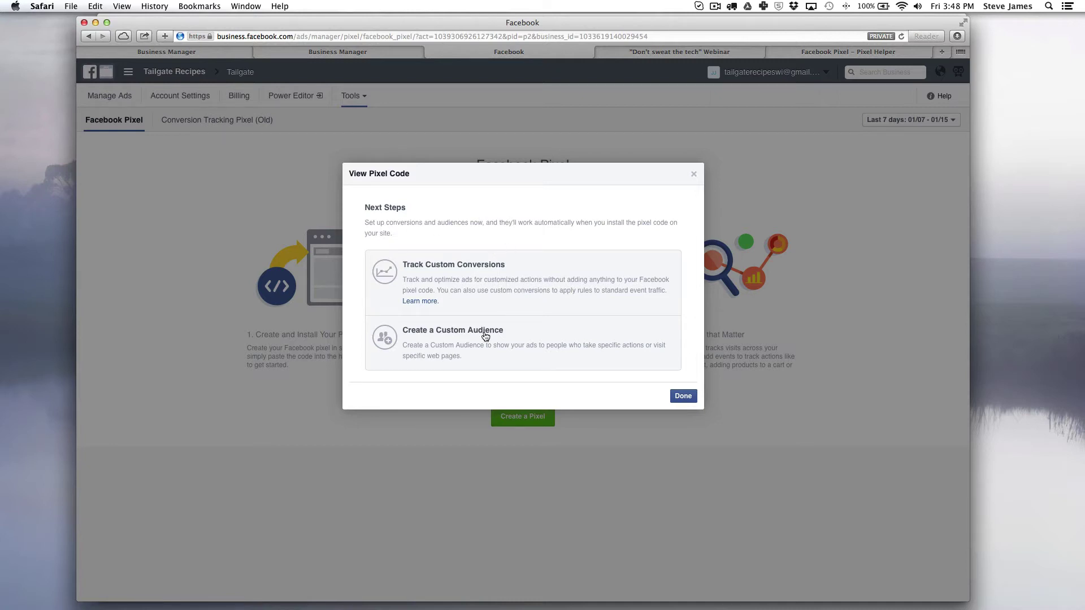
pyautogui.click(681, 395)
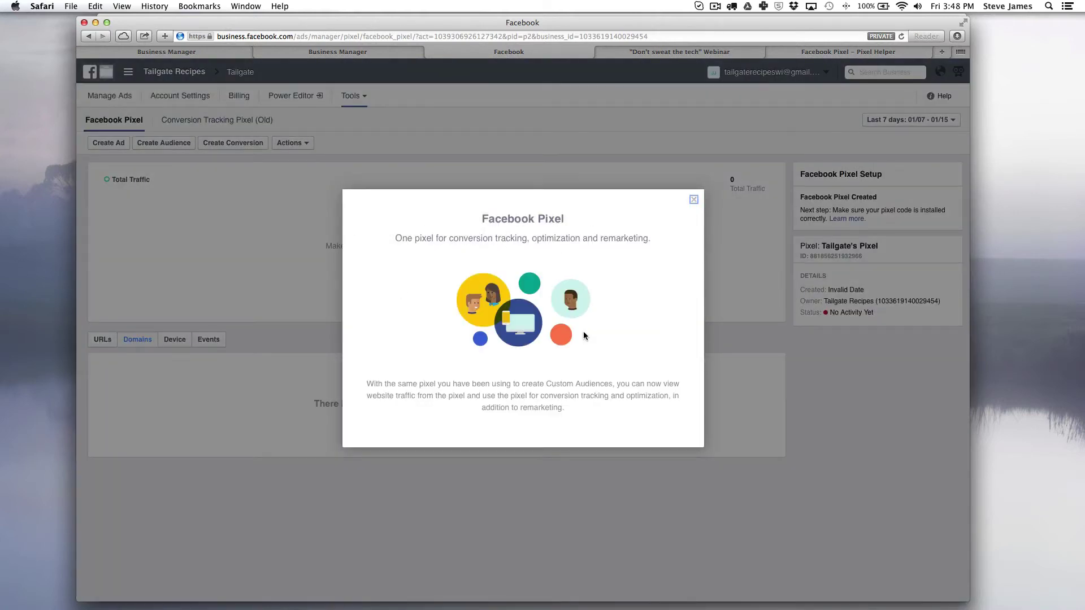
pyautogui.click(694, 200)
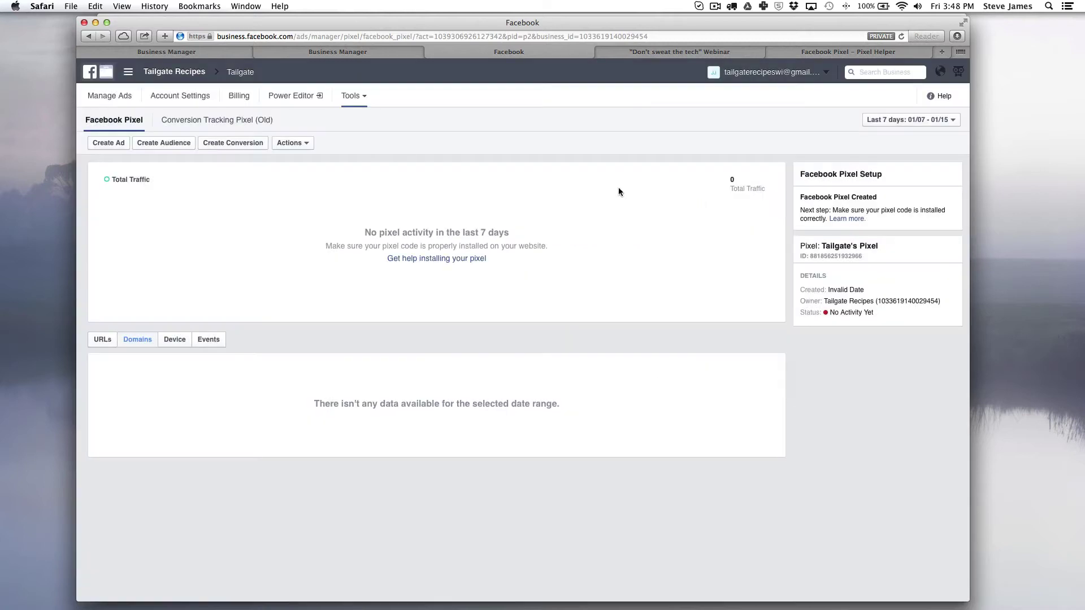
pyautogui.click(293, 143)
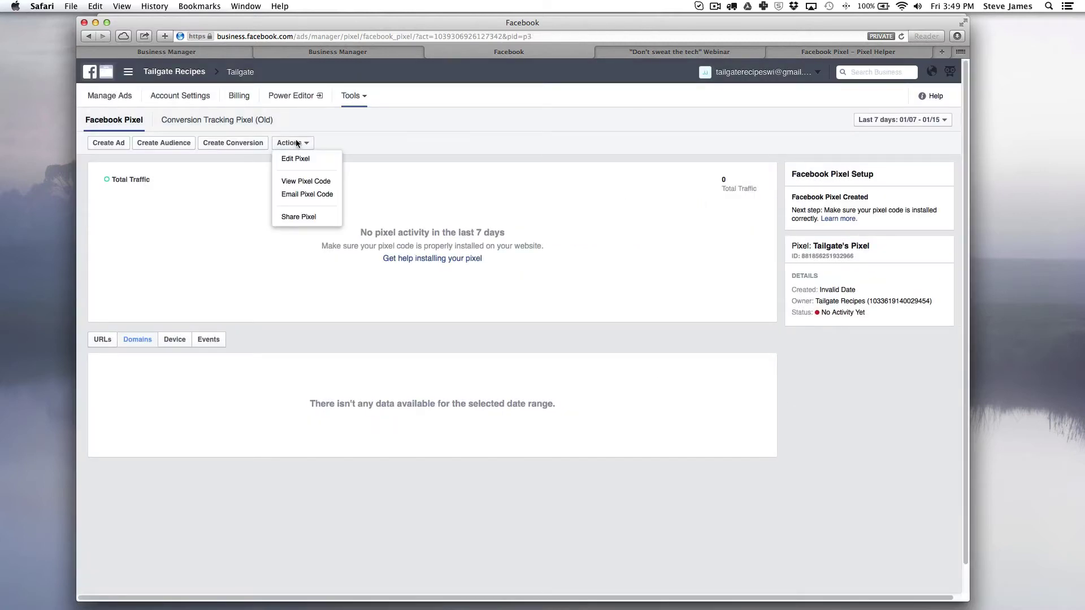
pyautogui.click(303, 187)
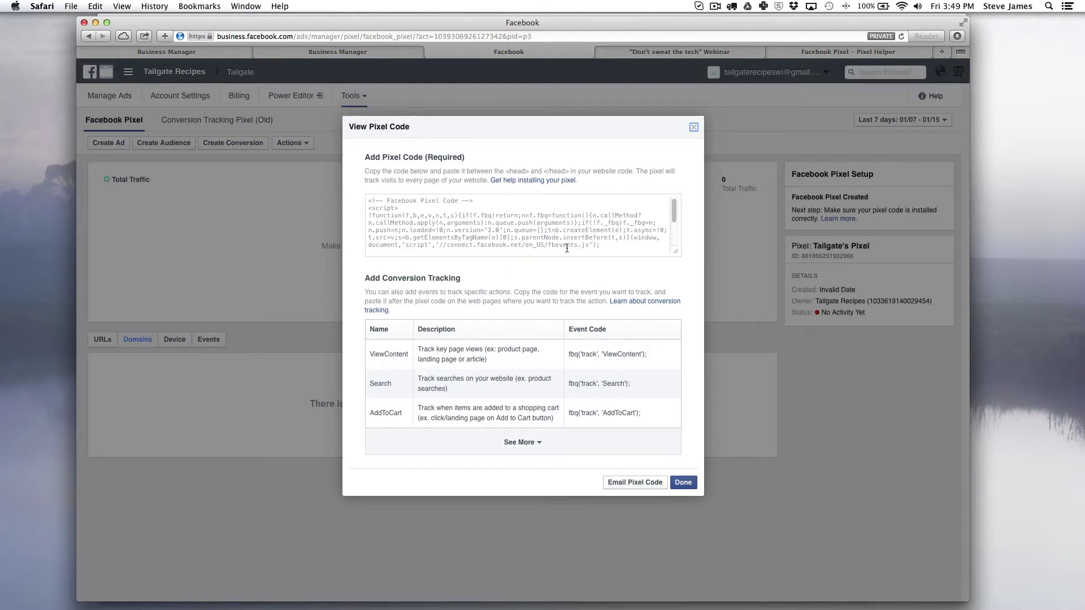
pyautogui.click(683, 484)
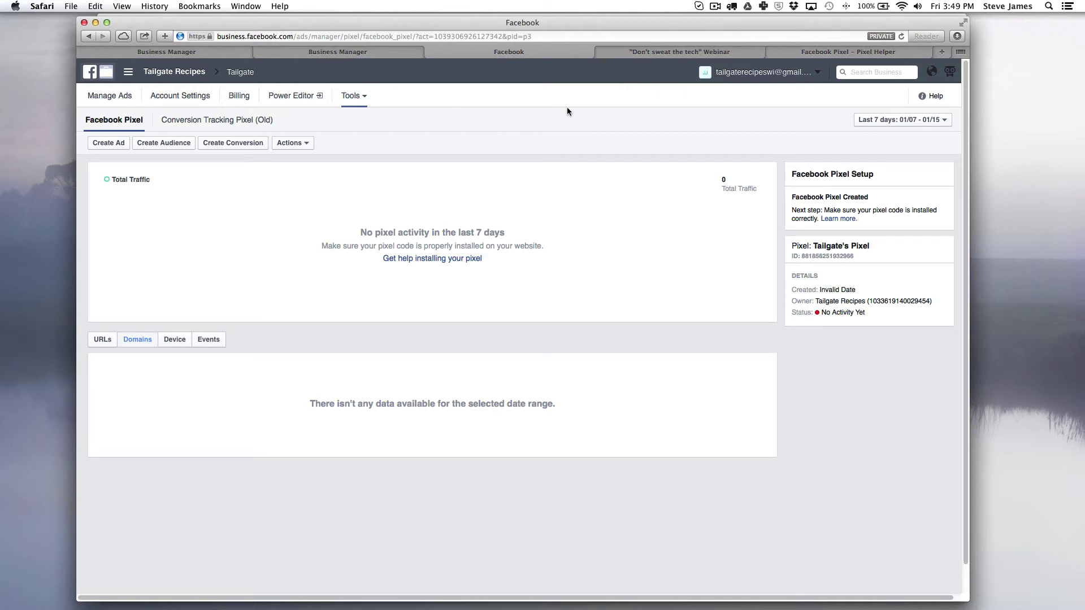
# - Open the Head-Tag Tracking Code field in the LeadPages webinar page's settings
pyautogui.click(664, 54)
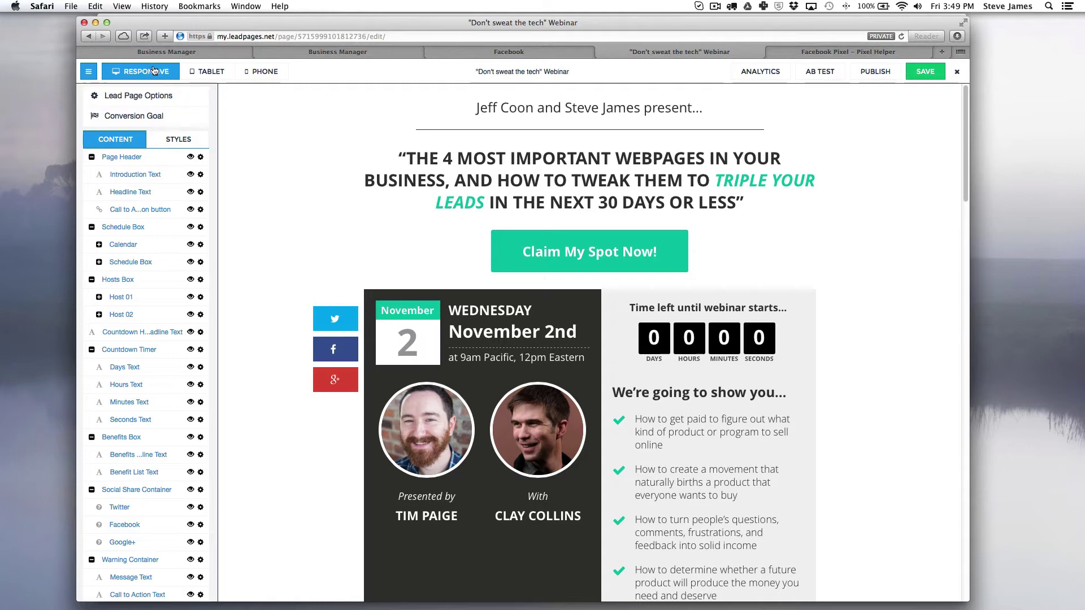
pyautogui.click(144, 100)
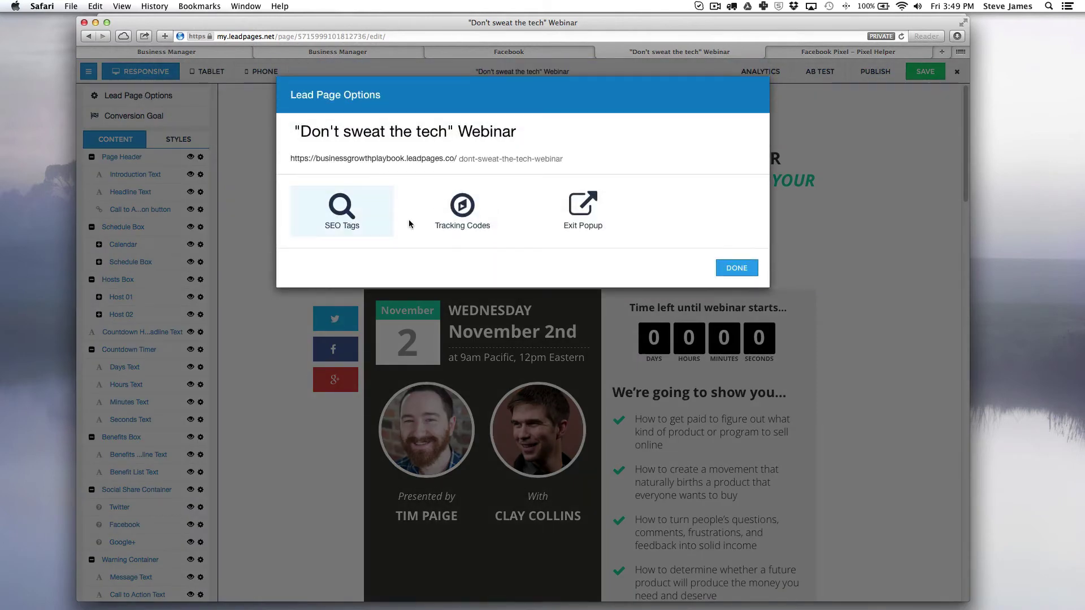
pyautogui.click(473, 222)
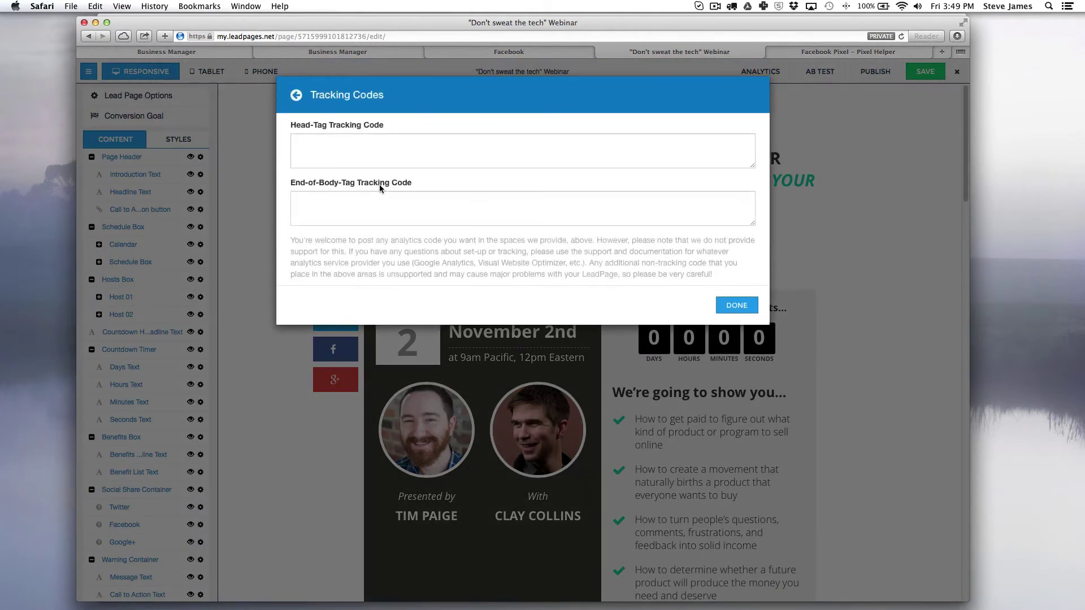
pyautogui.click(383, 143)
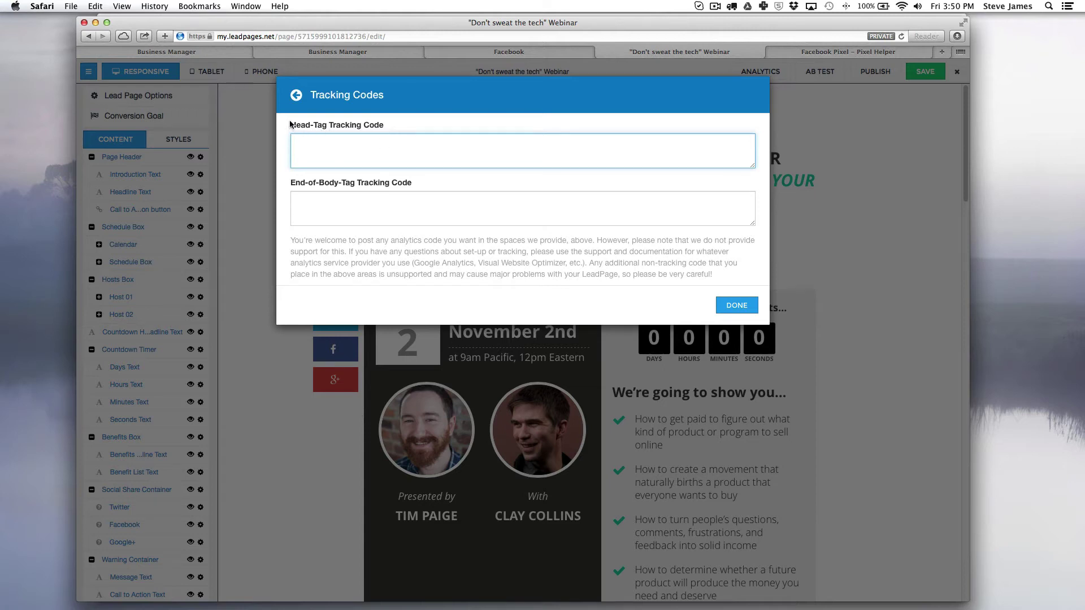
pyautogui.moveTo(289, 125); pyautogui.dragTo(387, 129)
# - Paste the Facebook Pixel code into the head-tag field and save the webinar page
pyautogui.click(375, 150)
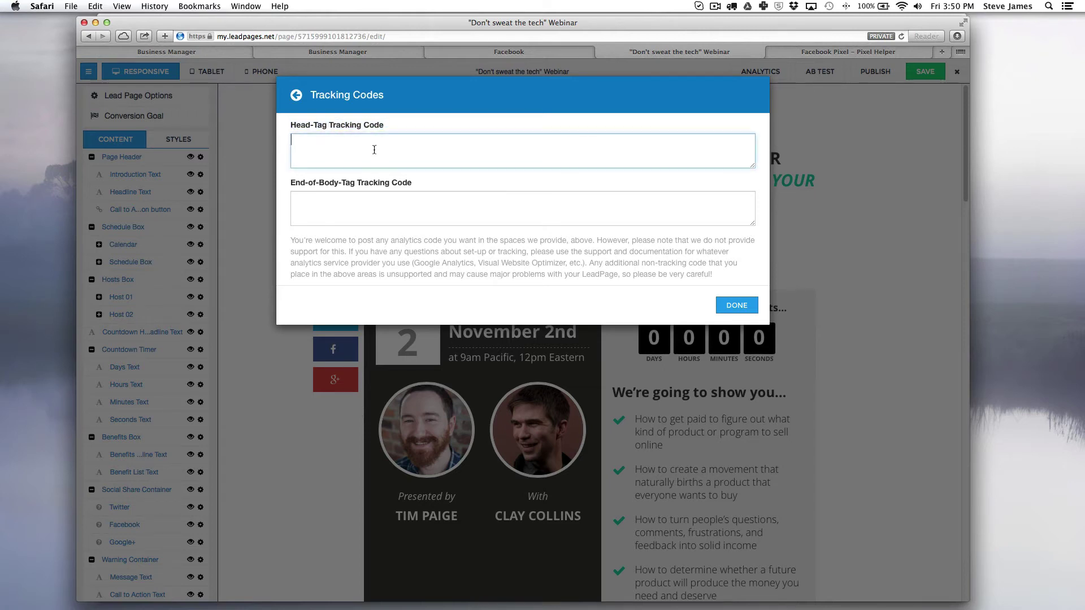
pyautogui.rightClick(375, 150)
pyautogui.click(395, 176)
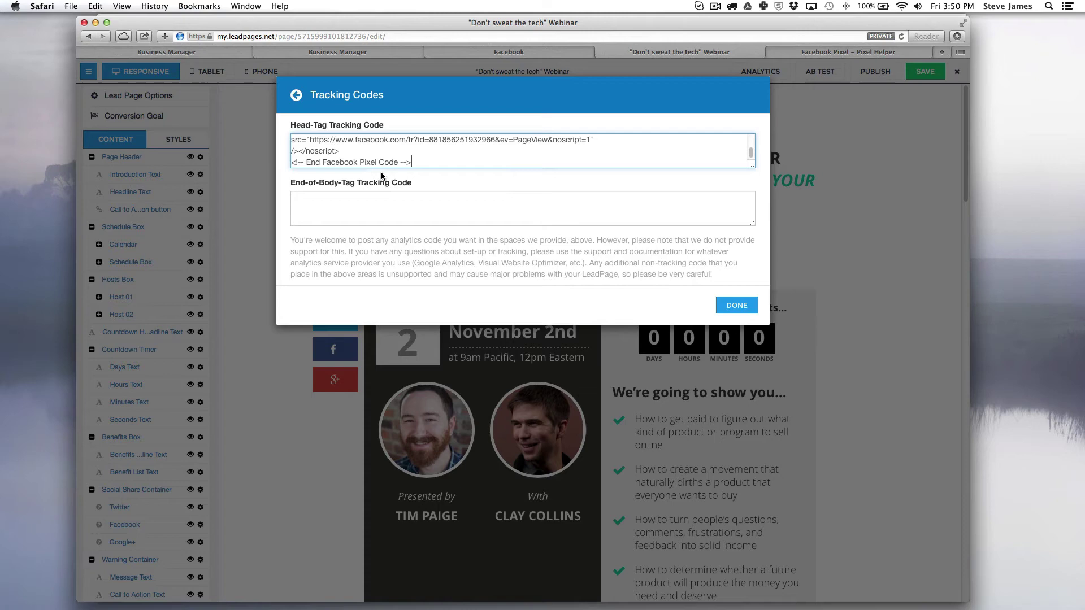
pyautogui.click(737, 306)
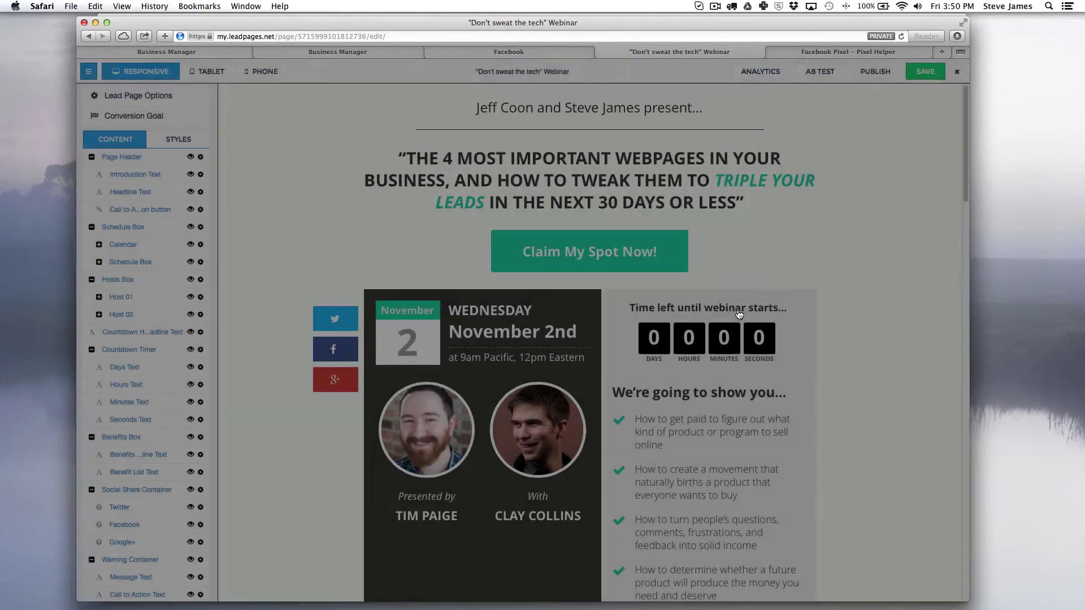
pyautogui.click(916, 77)
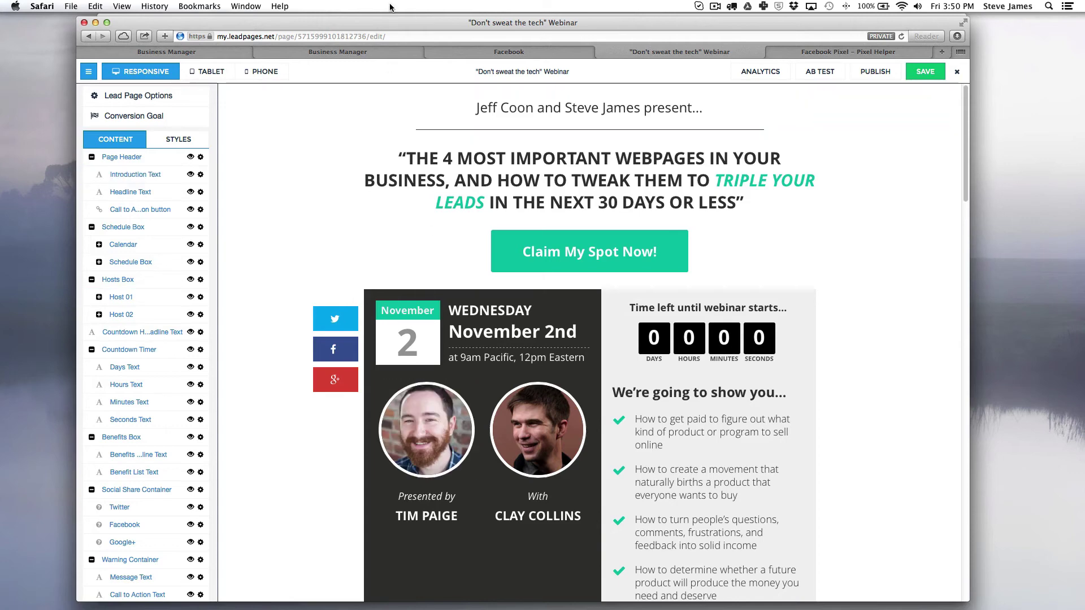
pyautogui.press('super+Tab')
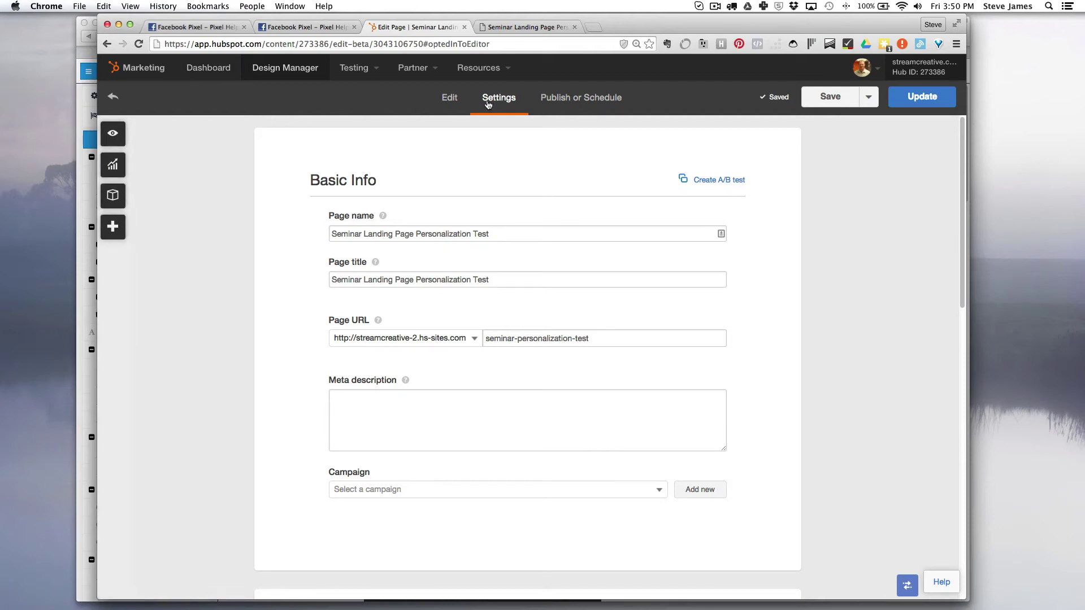
# - Open the Head HTML editor in the HubSpot page's Advanced Options settings
pyautogui.click(449, 98)
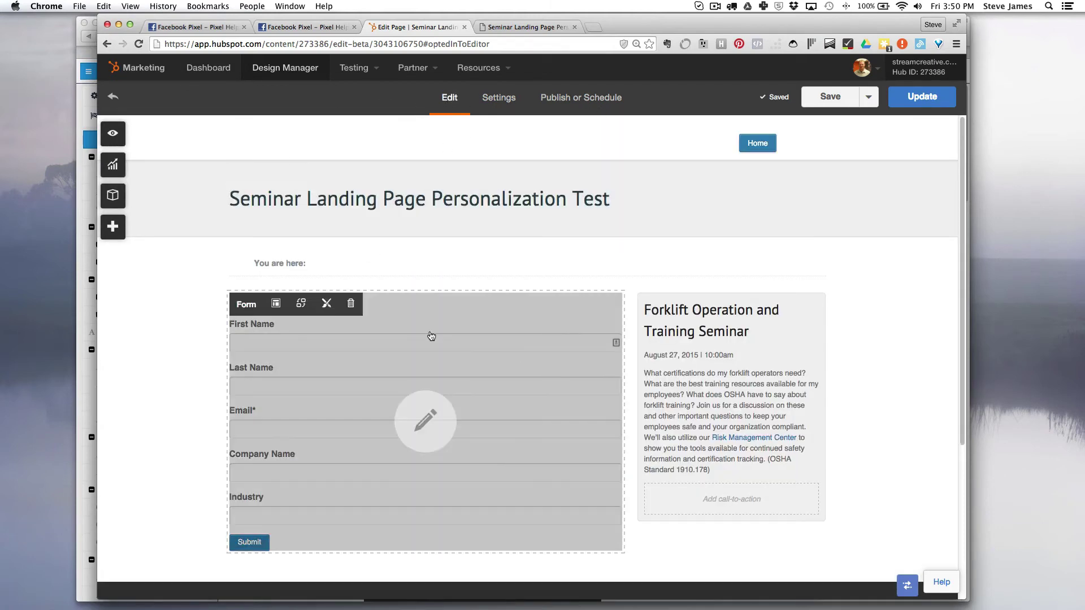
pyautogui.click(500, 100)
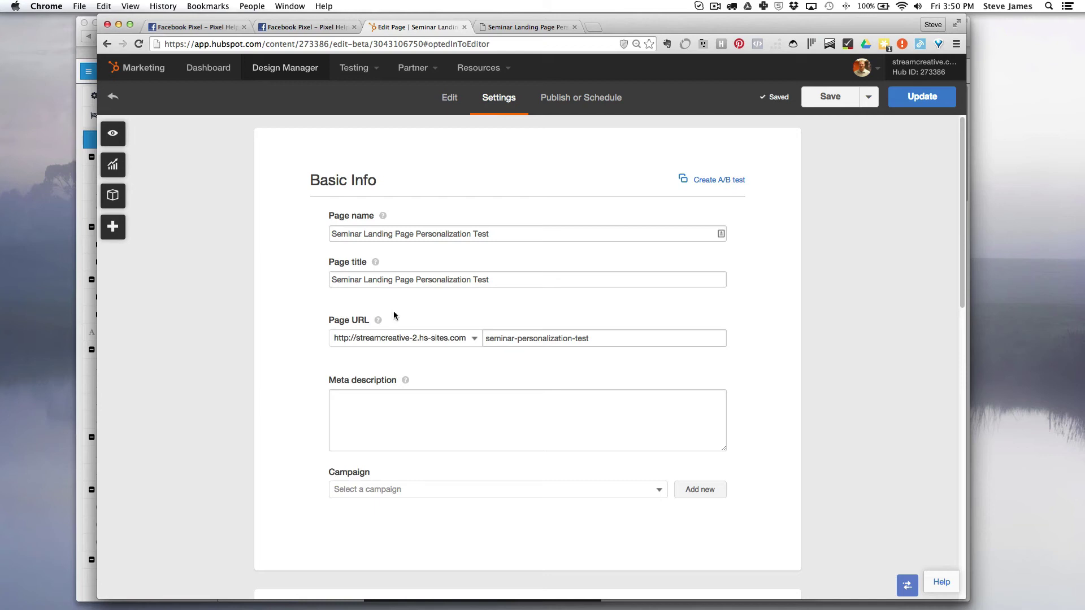
pyautogui.scroll(-5, 324, 286)
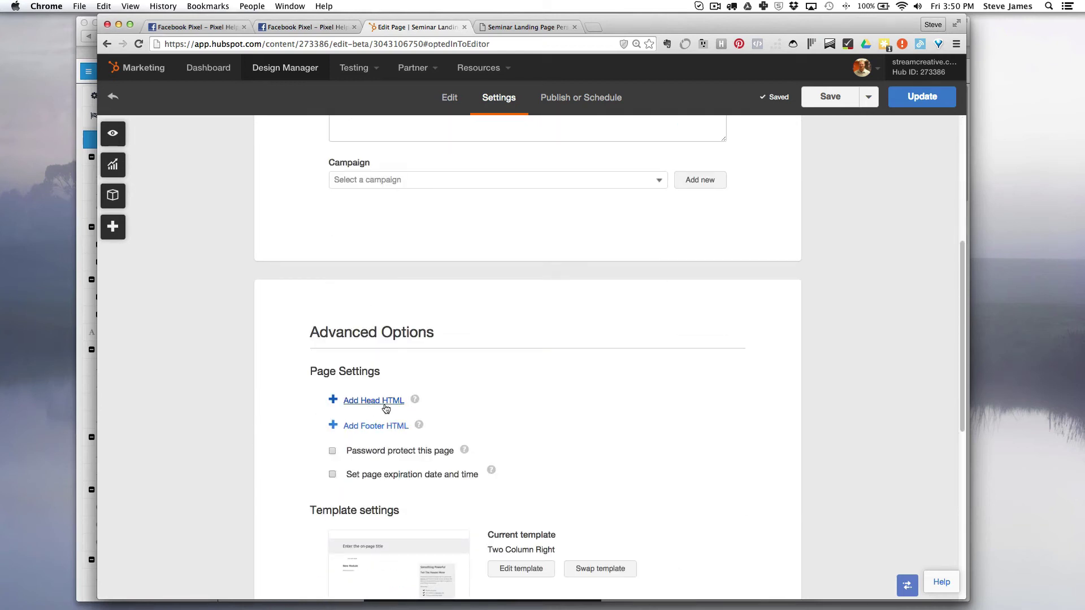
pyautogui.click(384, 402)
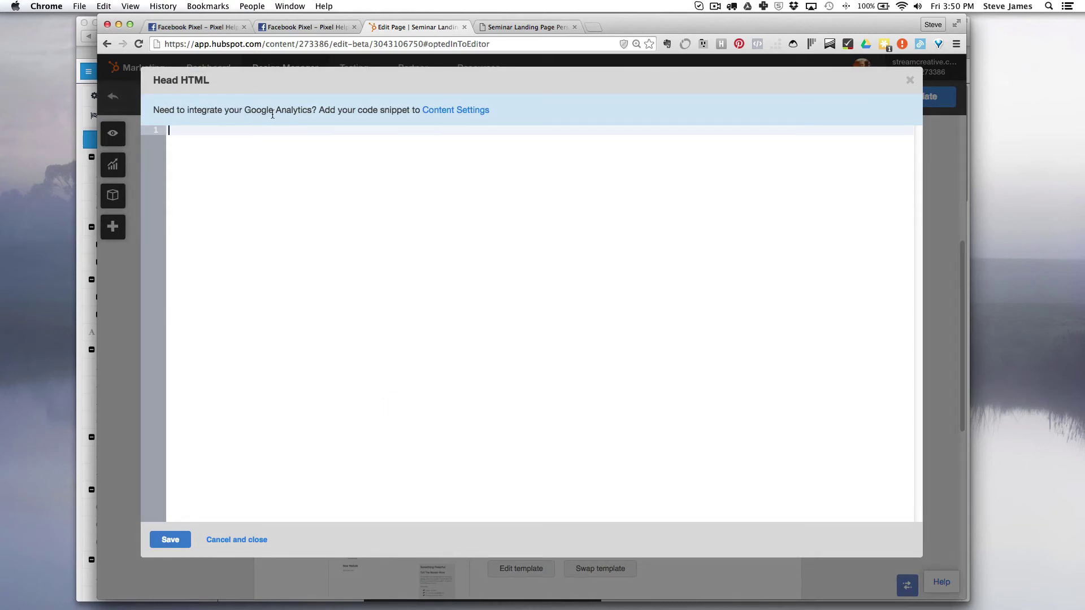
# - Paste the pixel code into the head HTML, save, and update the live page now
pyautogui.rightClick(237, 177)
pyautogui.click(269, 230)
pyautogui.click(182, 541)
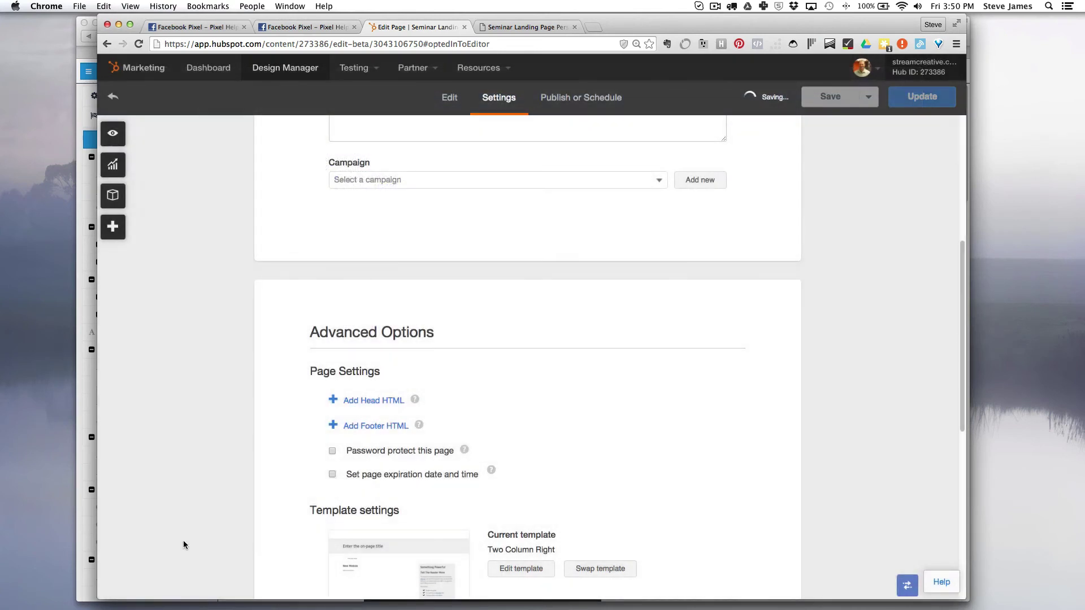
pyautogui.click(905, 102)
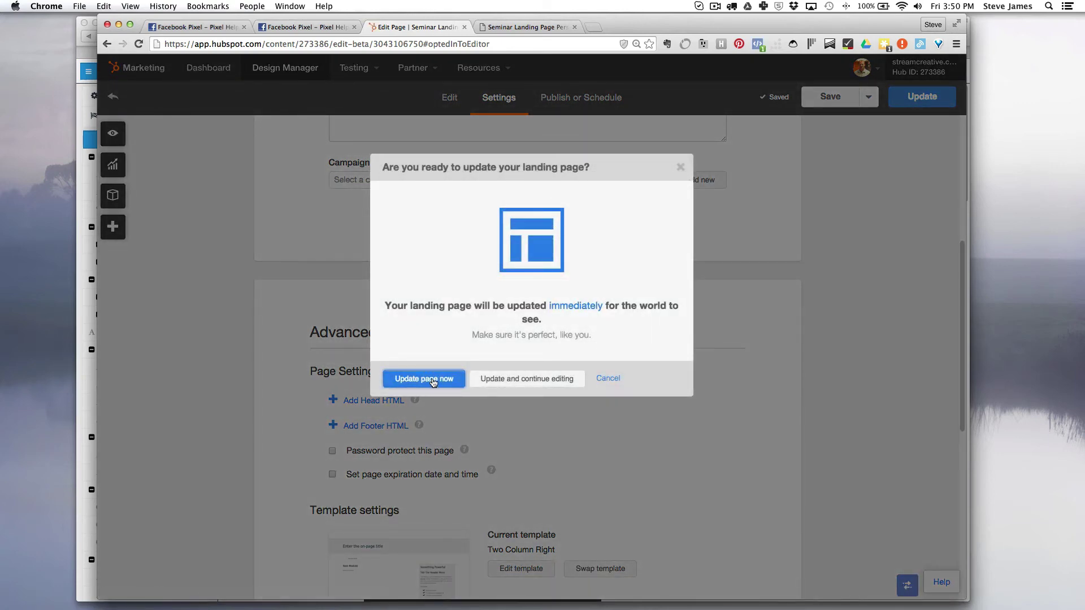
pyautogui.click(433, 382)
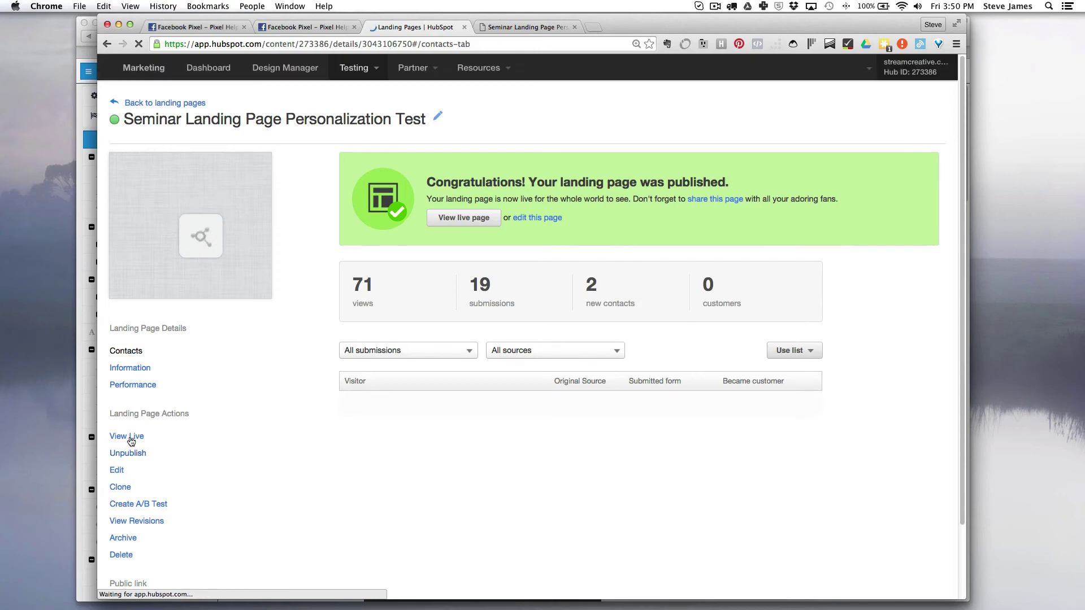
# - Open the live seminar landing page, then switch to the Pixel Helper docs in Safari
pyautogui.click(129, 437)
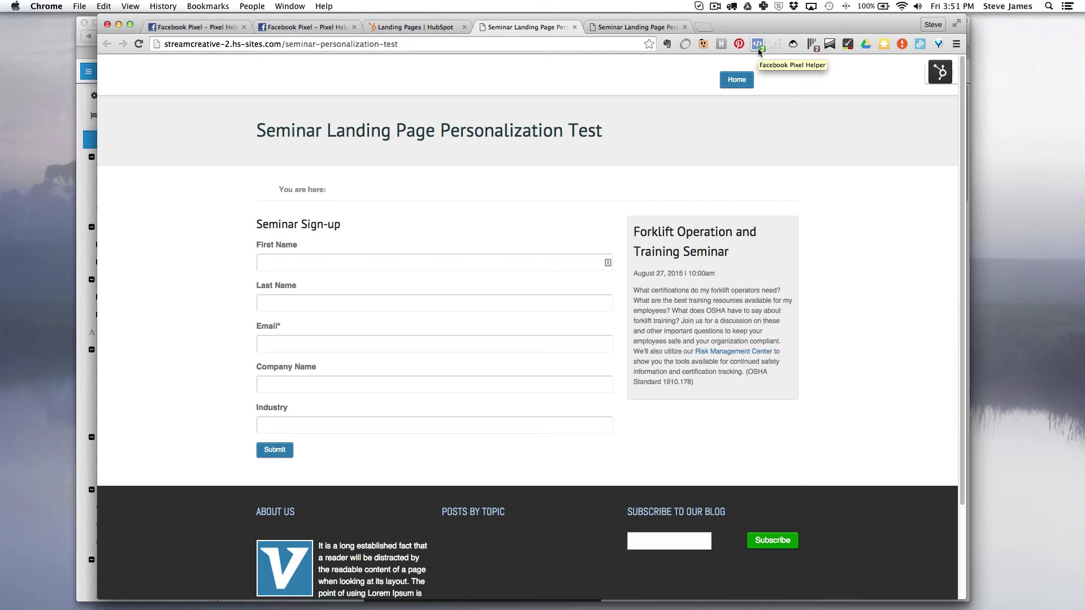
pyautogui.click(82, 92)
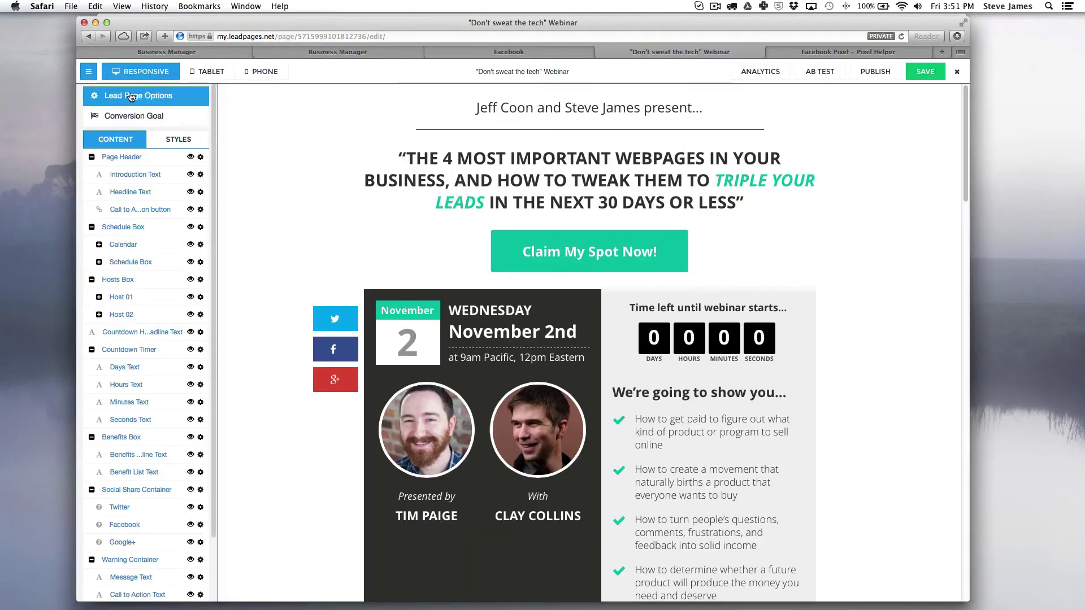
pyautogui.click(828, 54)
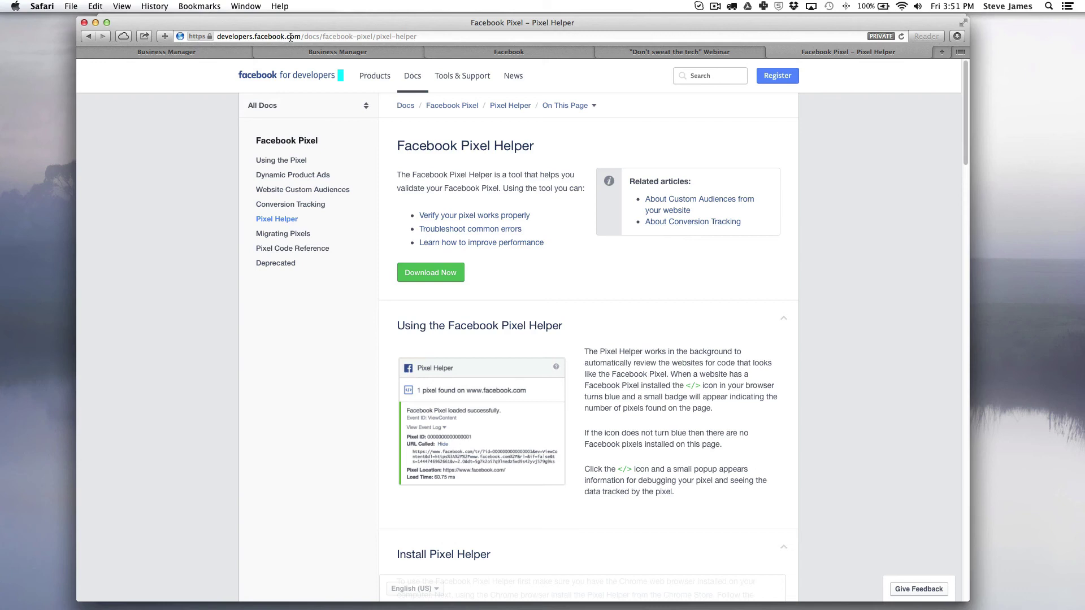
# - Select the Pixel Helper docs URL and return to the live seminar page in Chrome
pyautogui.click(386, 37)
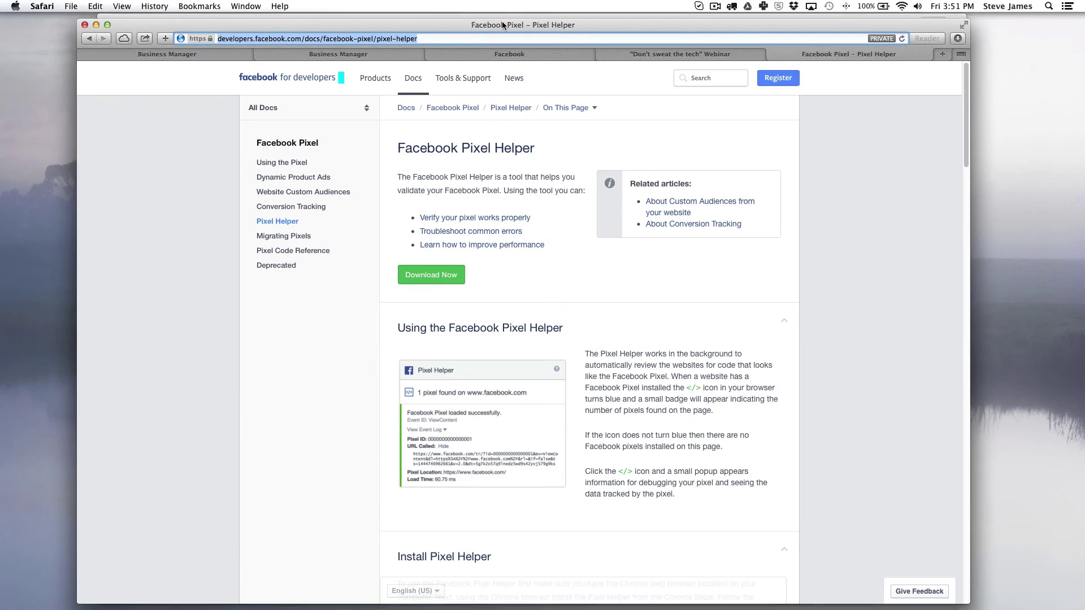
pyautogui.press('super+Tab')
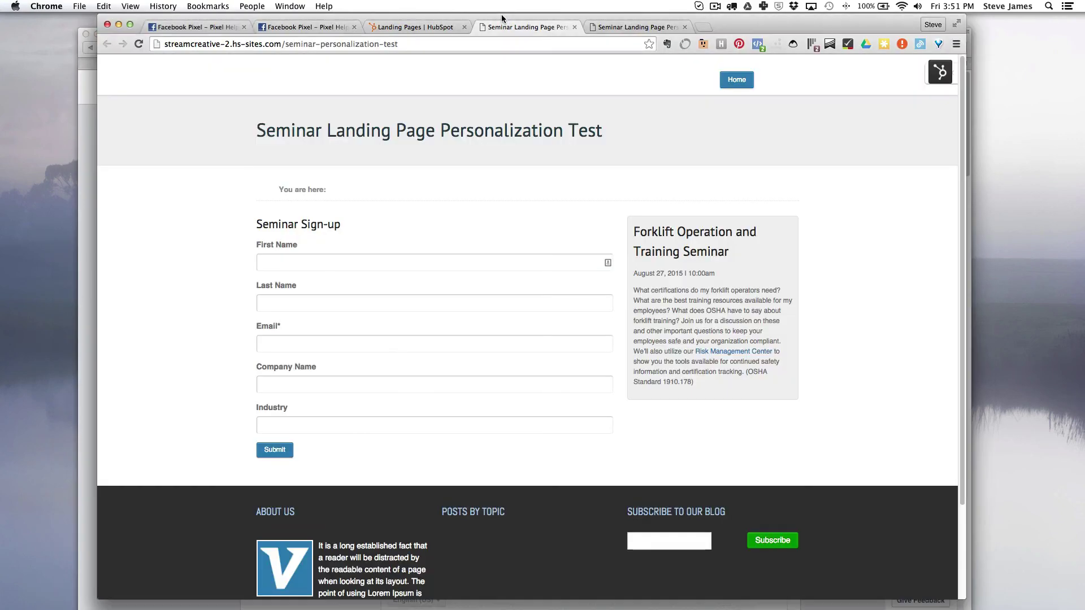
# - Check the page with Pixel Helper and expand the working pixel's PageView event log
pyautogui.click(755, 43)
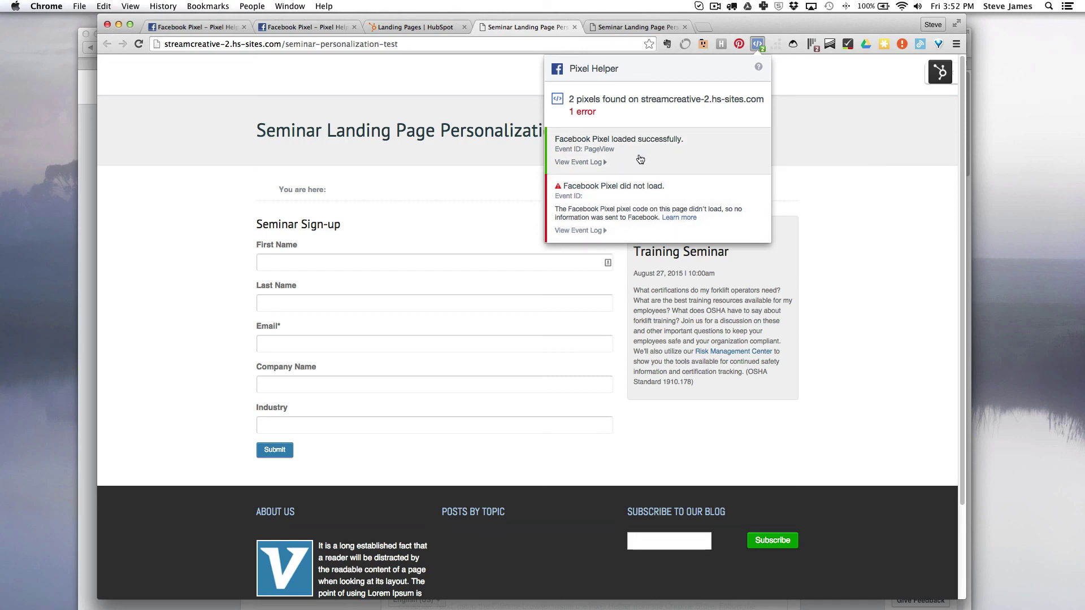
pyautogui.click(642, 160)
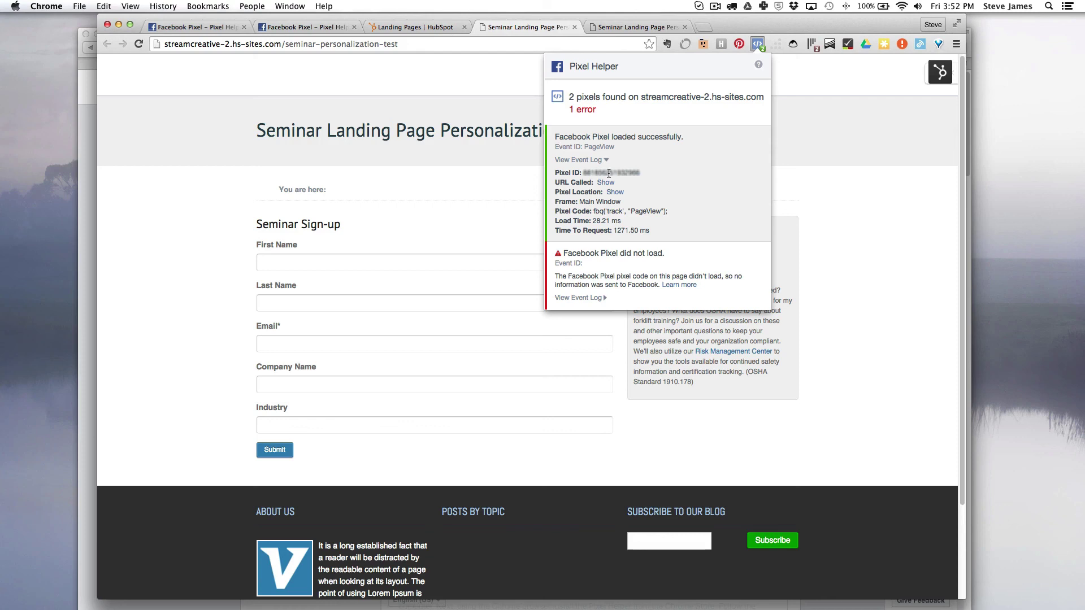
pyautogui.moveTo(608, 173); pyautogui.dragTo(644, 177)
pyautogui.click(644, 176)
pyautogui.click(637, 161)
# - Bring Safari forward and switch to the Tailgate Recipes Business Manager tab
pyautogui.click(86, 199)
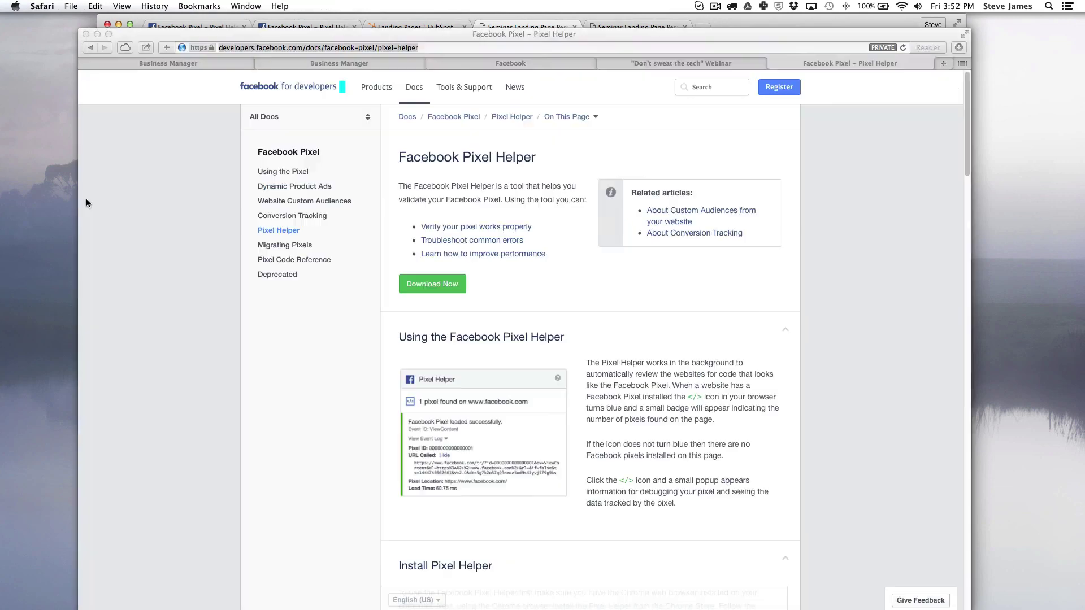
pyautogui.click(325, 64)
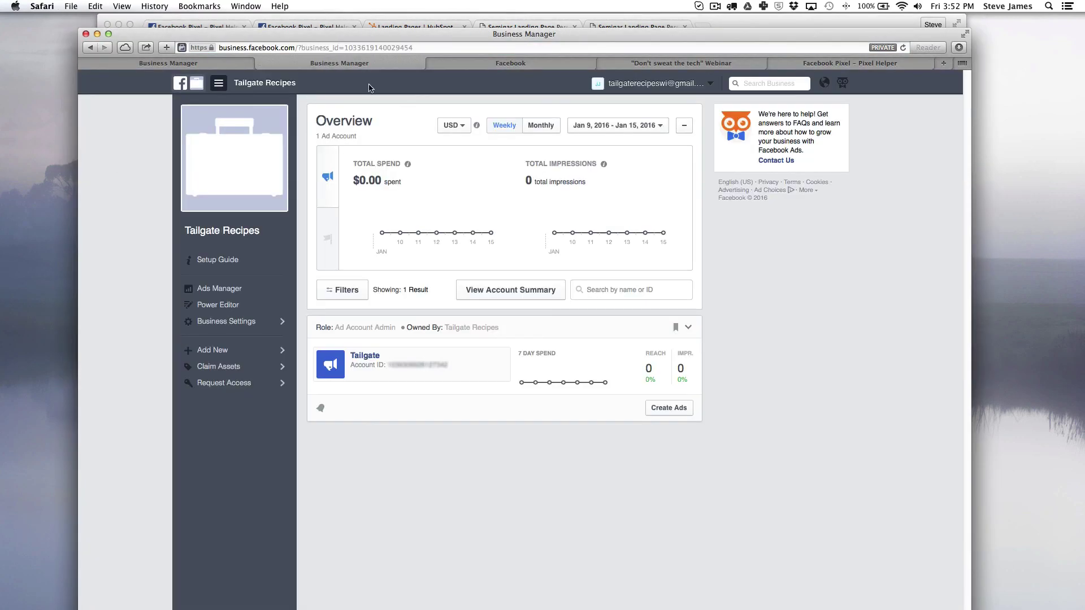